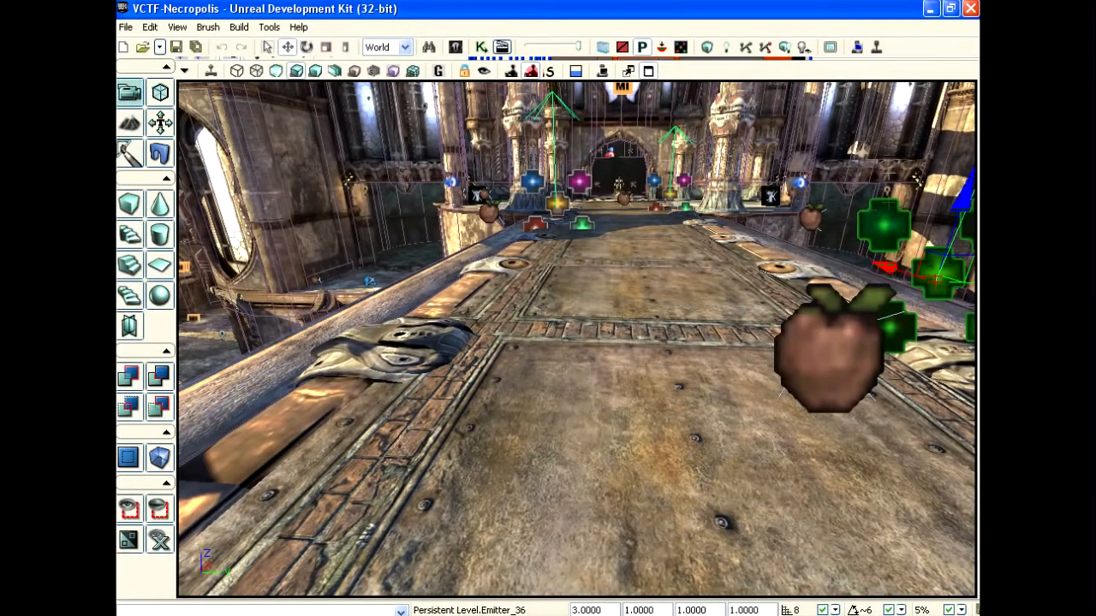
{"action": "left_click", "coordinate": [481, 47]}
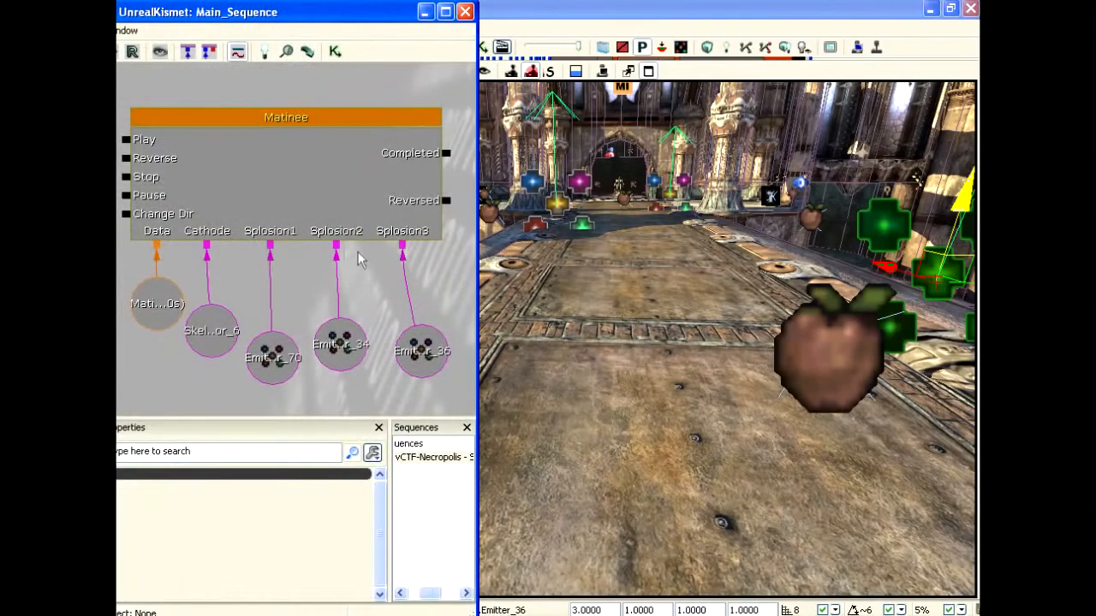
{"action": "left_click", "coordinate": [465, 12]}
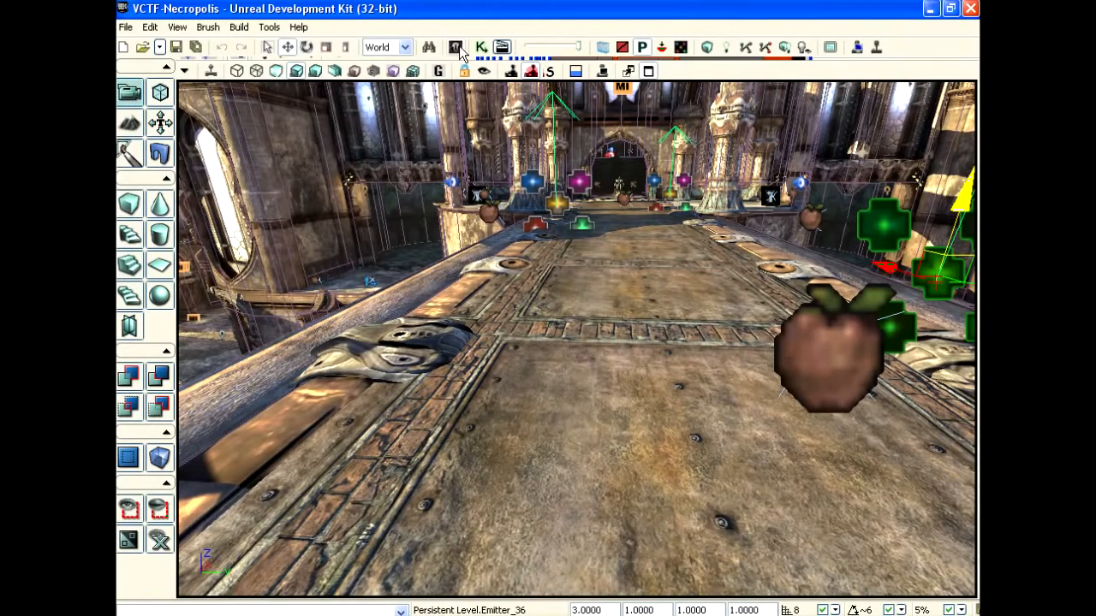
Step: Choose the CameraActor class from the actor classes and place a CameraActor on the bridge floor
{"action": "left_click", "coordinate": [456, 48]}
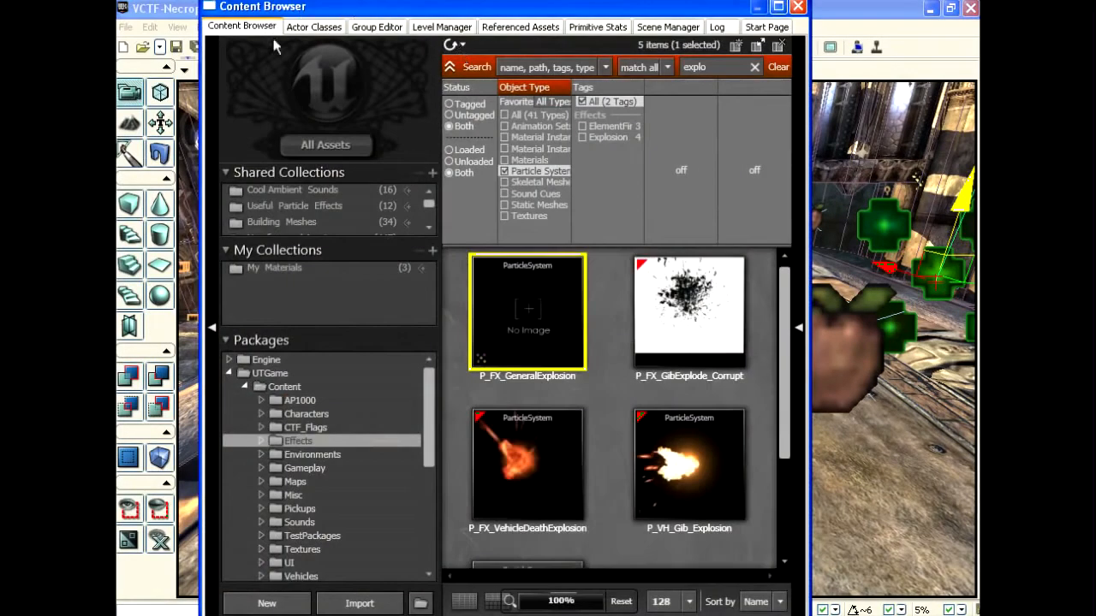
{"action": "left_click", "coordinate": [309, 32]}
{"action": "left_click", "coordinate": [270, 134]}
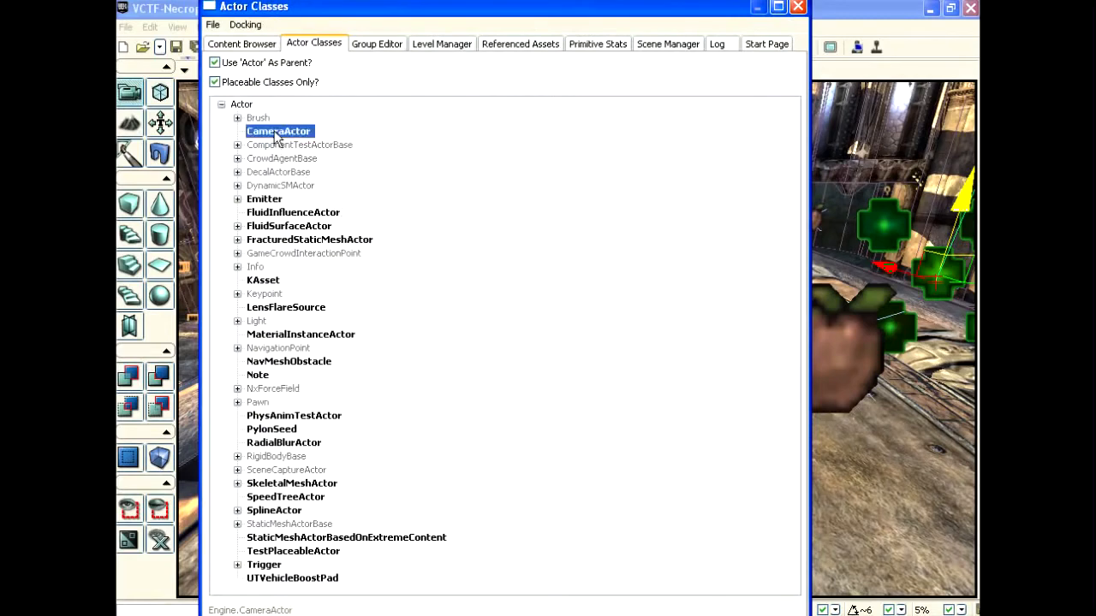
{"action": "left_click", "coordinate": [798, 9]}
{"action": "right_click", "coordinate": [630, 473]}
{"action": "left_click", "coordinate": [629, 467]}
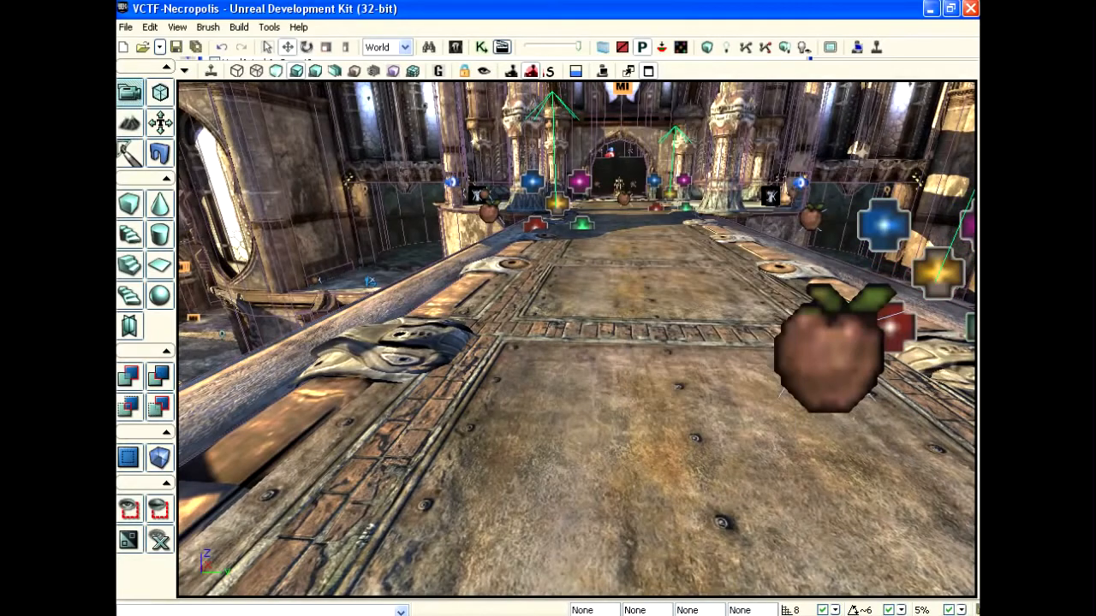
{"action": "right_click", "coordinate": [594, 277]}
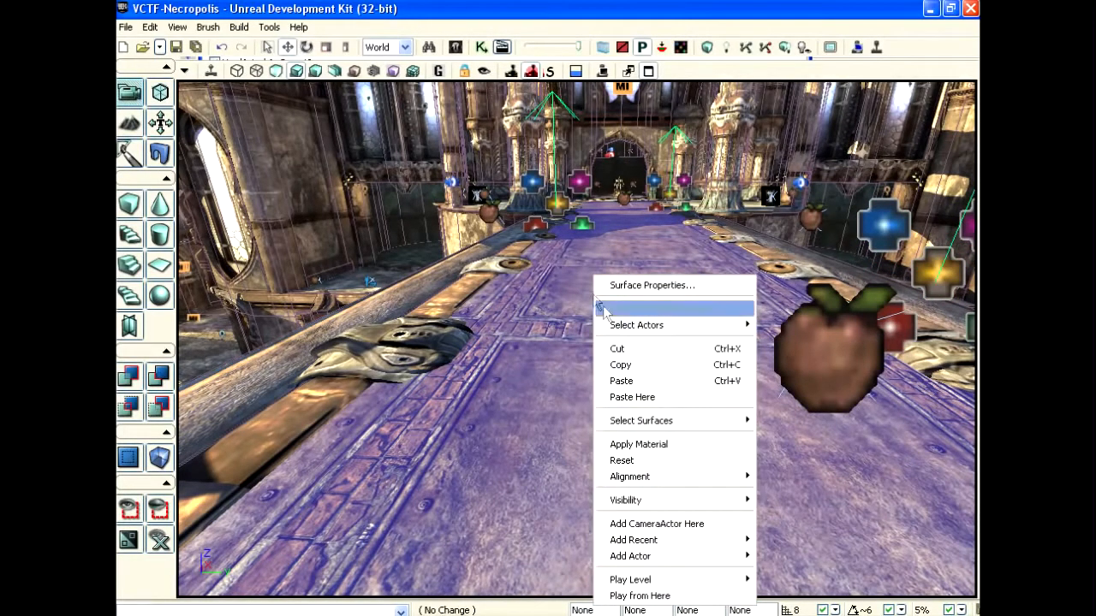
{"action": "left_click", "coordinate": [667, 523]}
Step: Raise the new camera actor vertically so that it sits above the bridge floor
{"action": "left_click_drag", "start_coordinate": [609, 299], "coordinate": [611, 242]}
{"action": "mouse_move", "coordinate": [625, 375]}
{"action": "right_mouse_down"}
{"action": "mouse_move", "coordinate": [753, 402]}
{"action": "mouse_move", "coordinate": [625, 375]}
{"action": "right_mouse_up"}
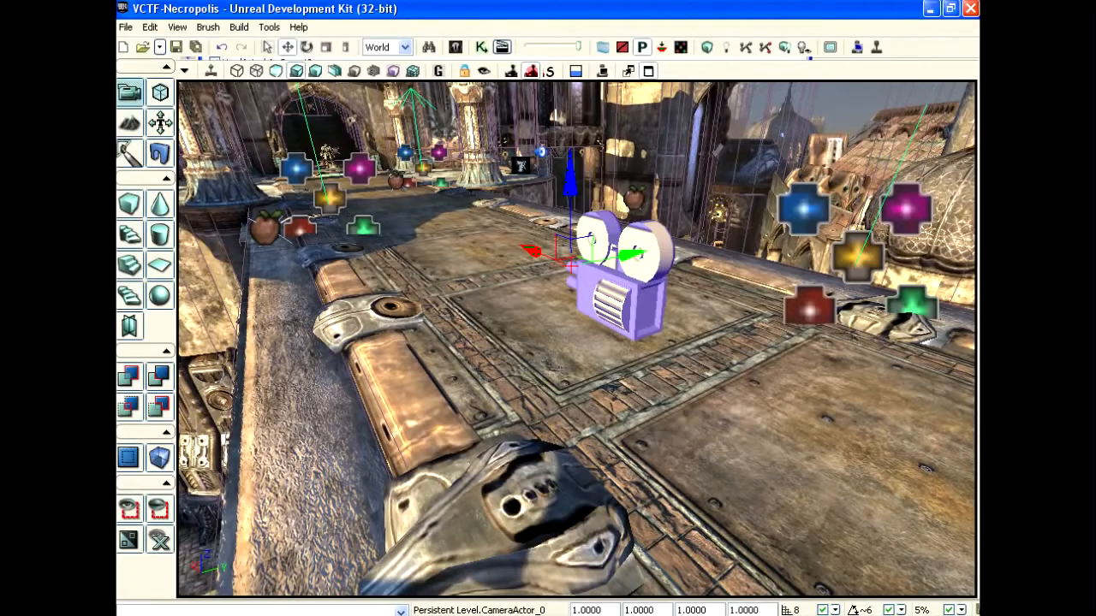
{"action": "right_click_drag", "start_coordinate": [552, 368], "coordinate": [402, 360]}
{"action": "left_click_drag", "start_coordinate": [677, 386], "coordinate": [667, 358]}
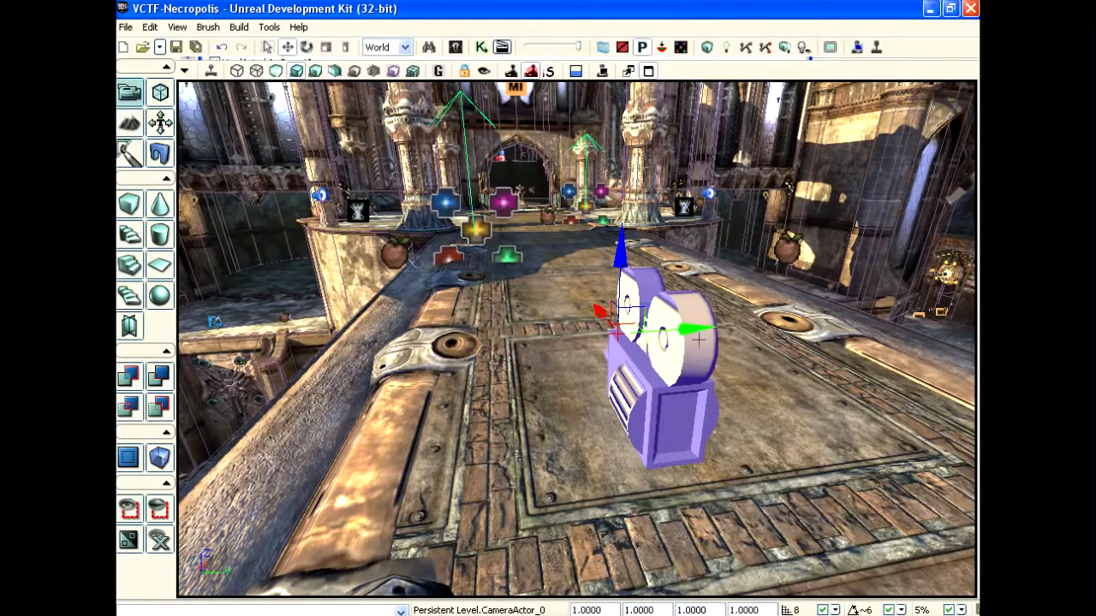
Step: Lock the camera actor to the viewport, frame the arched doorway from low on the bridge, and release the lock
{"action": "left_click", "coordinate": [484, 72]}
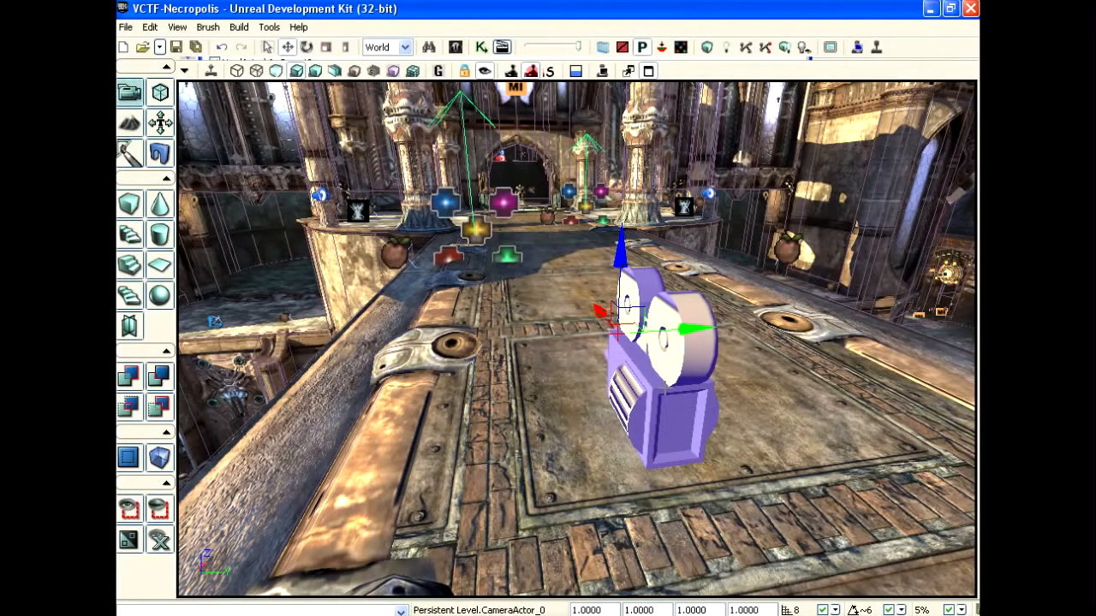
{"action": "left_click", "coordinate": [650, 371]}
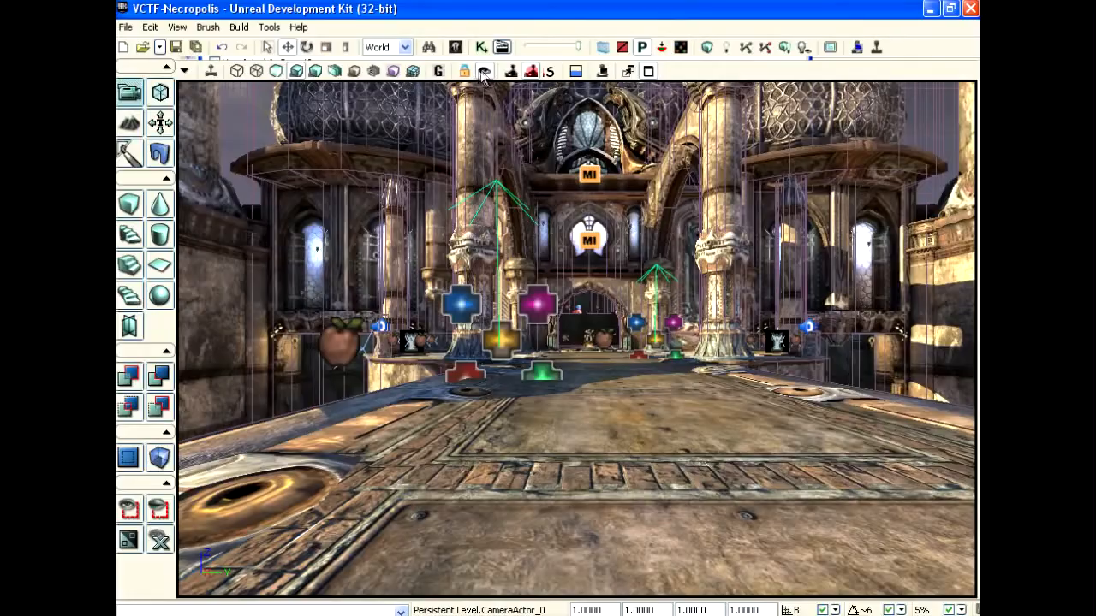
{"action": "left_click_drag", "start_coordinate": [588, 538], "coordinate": [325, 500]}
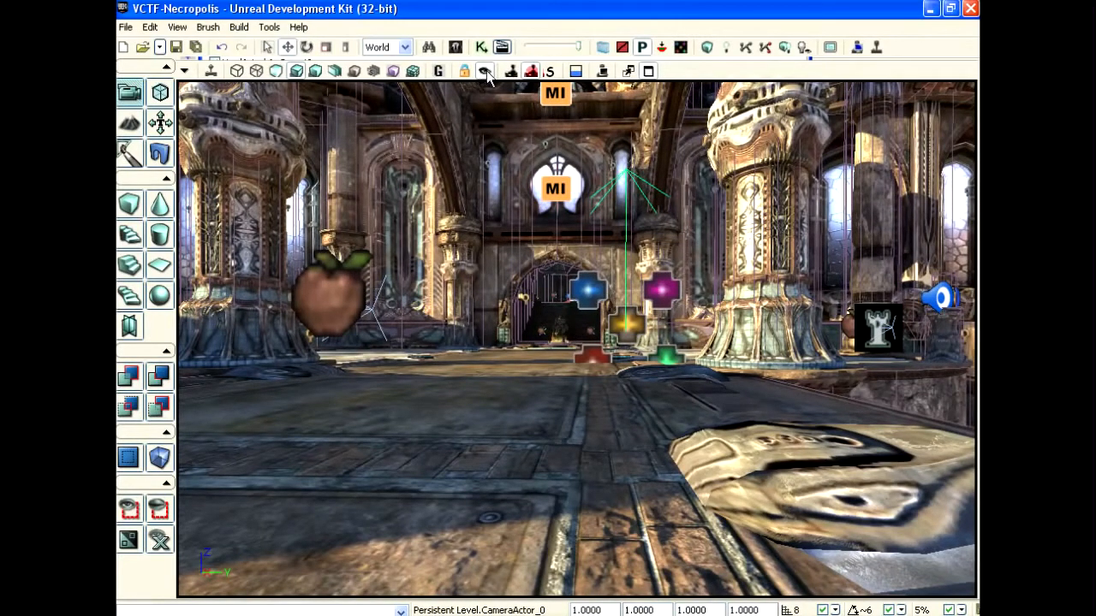
{"action": "left_click", "coordinate": [485, 72]}
{"action": "left_click", "coordinate": [482, 73]}
{"action": "left_click_drag", "start_coordinate": [393, 300], "coordinate": [428, 291]}
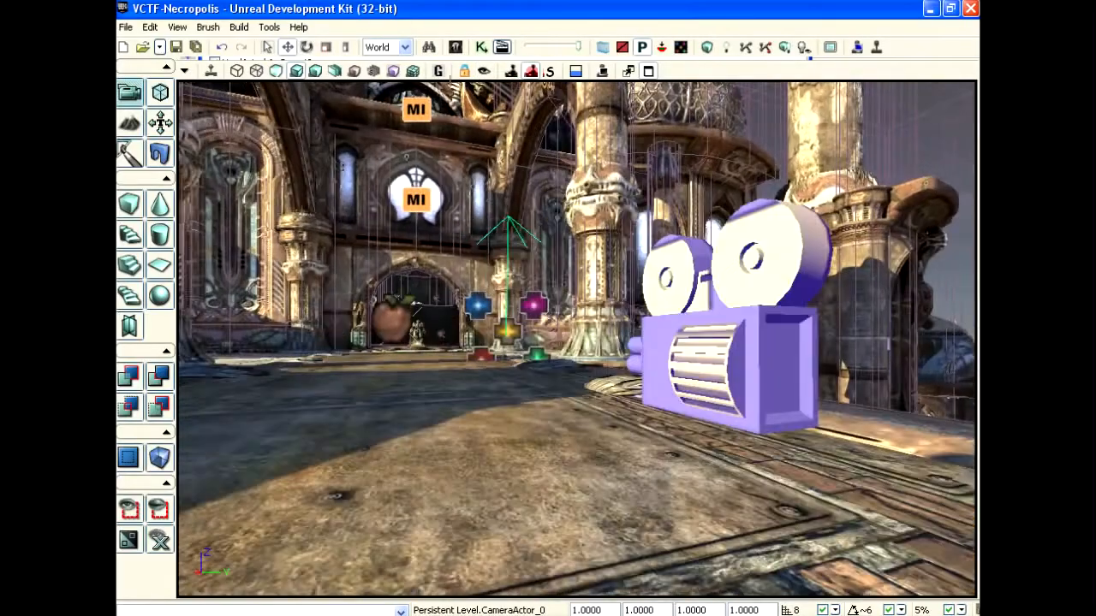
Step: Open the Matinee sequence from Kismet, close Kismet, and raise the Matinee window to expose all its tracks
{"action": "left_click", "coordinate": [481, 47]}
{"action": "double_click", "coordinate": [352, 153]}
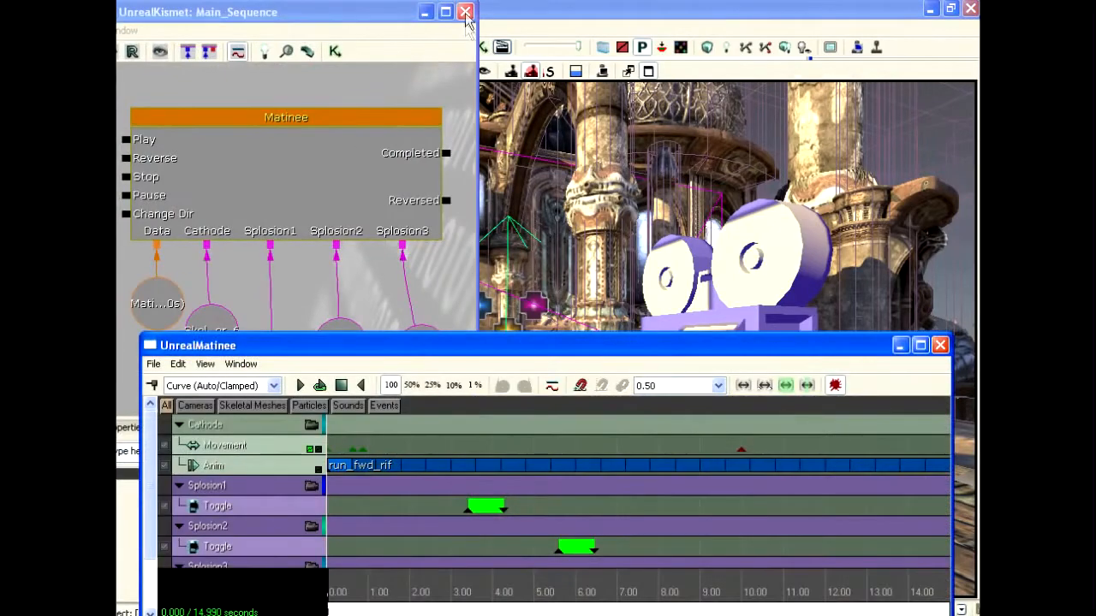
{"action": "left_click", "coordinate": [464, 12]}
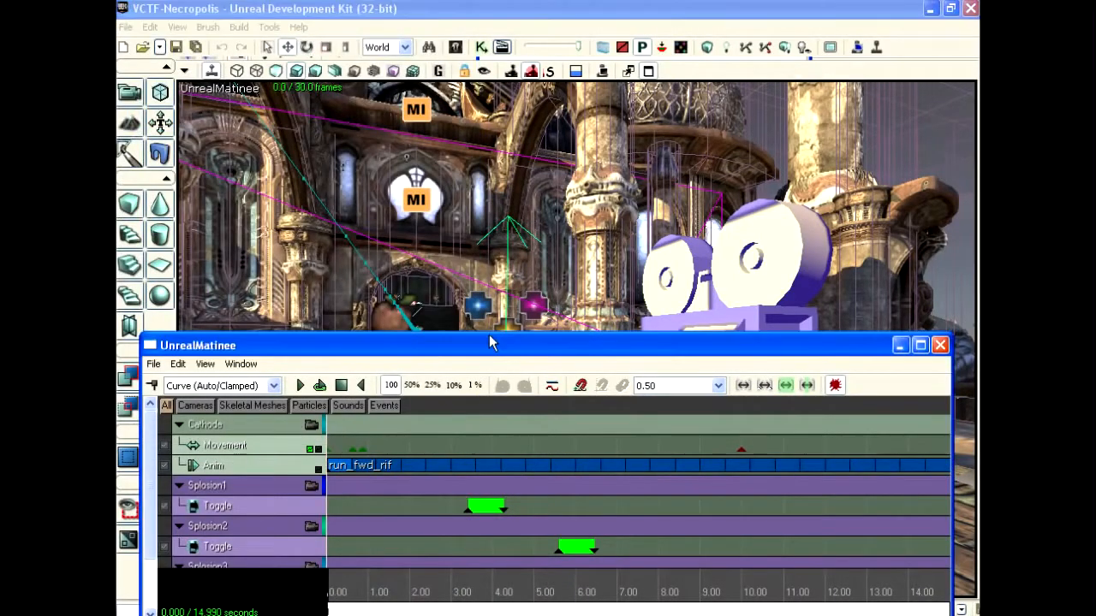
{"action": "left_click_drag", "start_coordinate": [488, 334], "coordinate": [489, 268]}
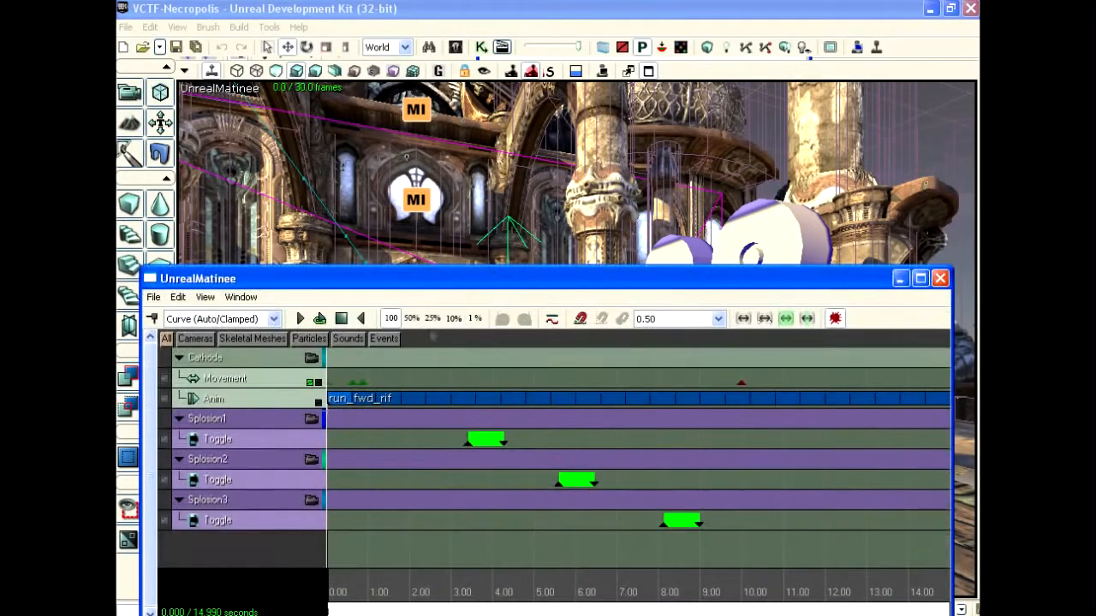
Step: Add a new camera group named cam1 to the Matinee sequence
{"action": "right_click", "coordinate": [212, 545]}
{"action": "left_click", "coordinate": [301, 468]}
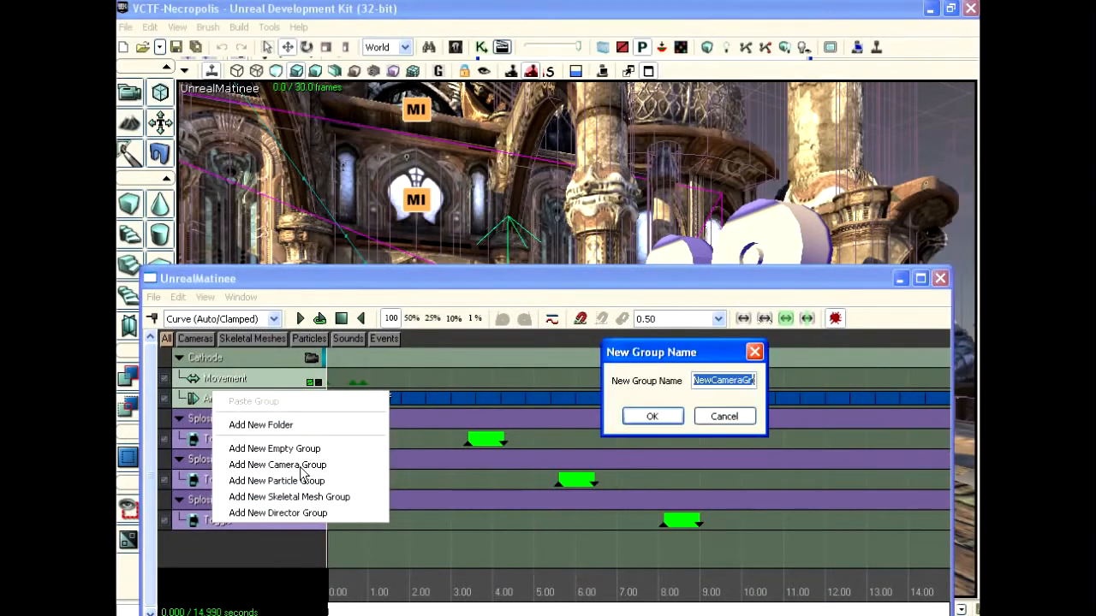
{"action": "type", "text": "cam1"}
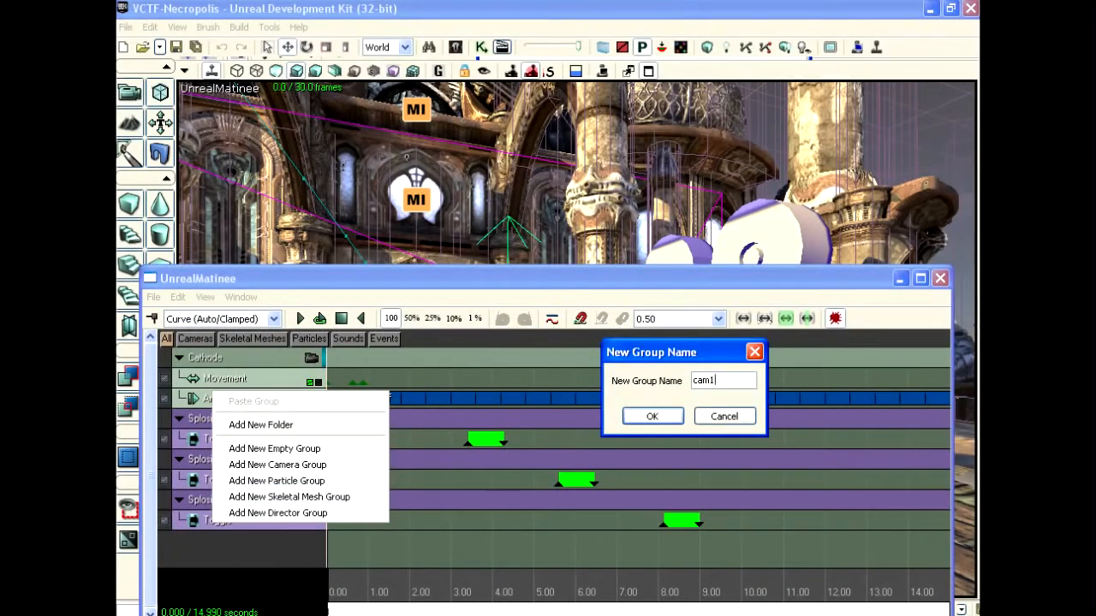
{"action": "key", "text": "Return"}
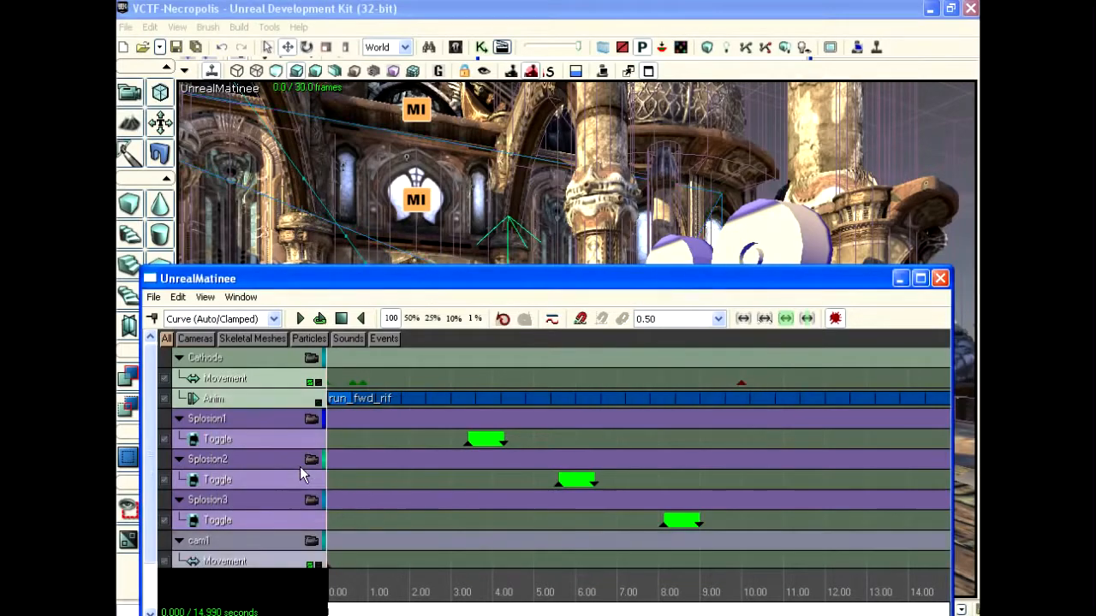
Step: Show the cam1 group's tracks and make the viewport look through its camera
{"action": "left_click_drag", "start_coordinate": [274, 285], "coordinate": [272, 263]}
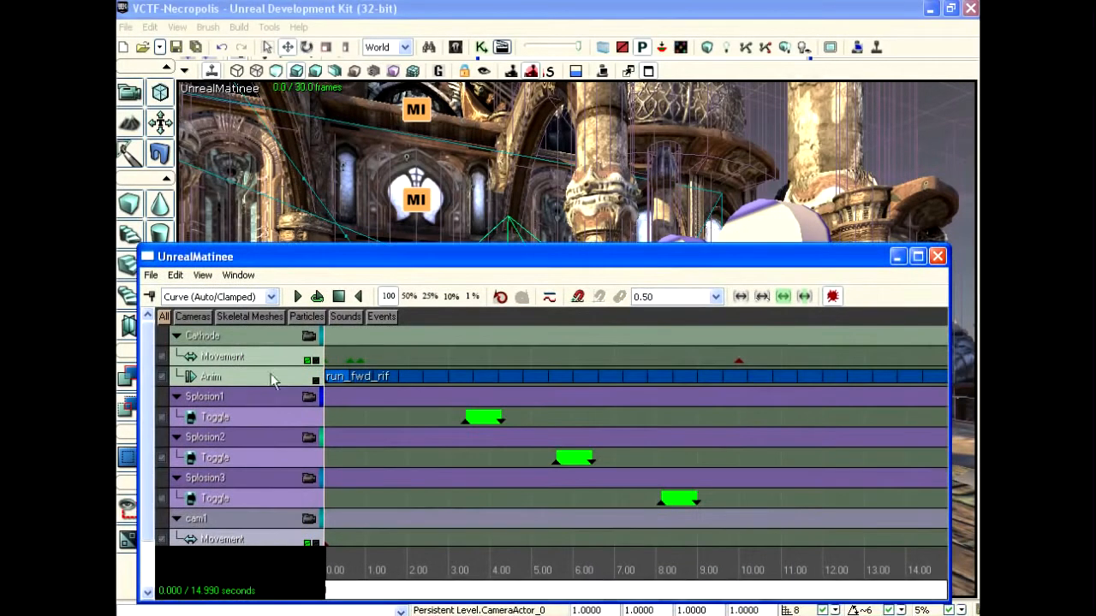
{"action": "scroll", "coordinate": [154, 496], "scroll_direction": "down", "scroll_amount": 3}
{"action": "left_click", "coordinate": [306, 475]}
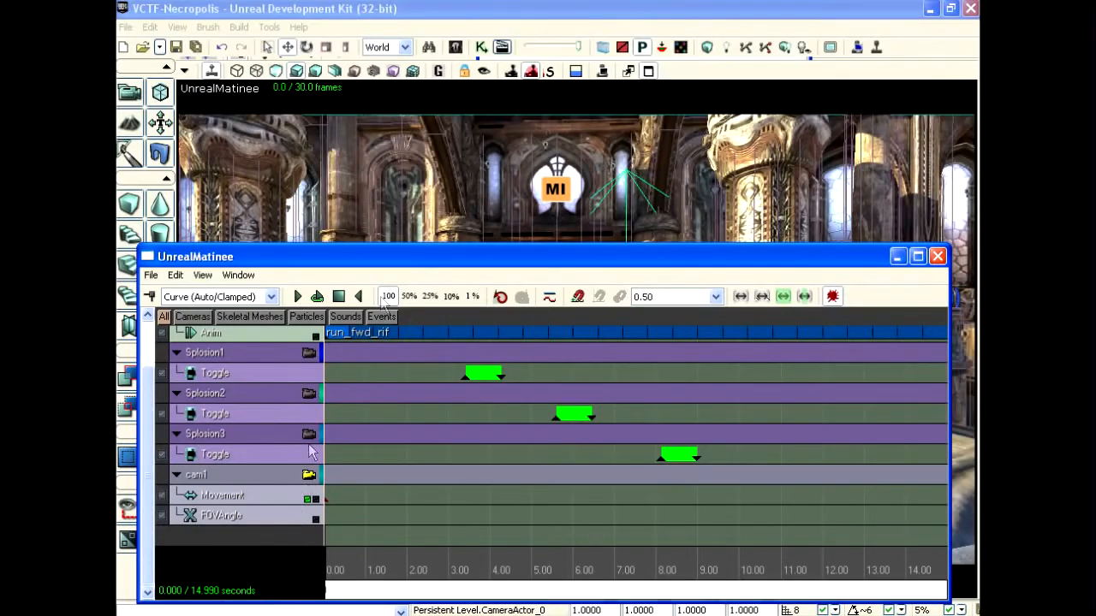
Step: Shrink and lower the Matinee window so the camera view stays visible above it, with only the cam1 tracks showing
{"action": "left_click_drag", "start_coordinate": [497, 255], "coordinate": [512, 485]}
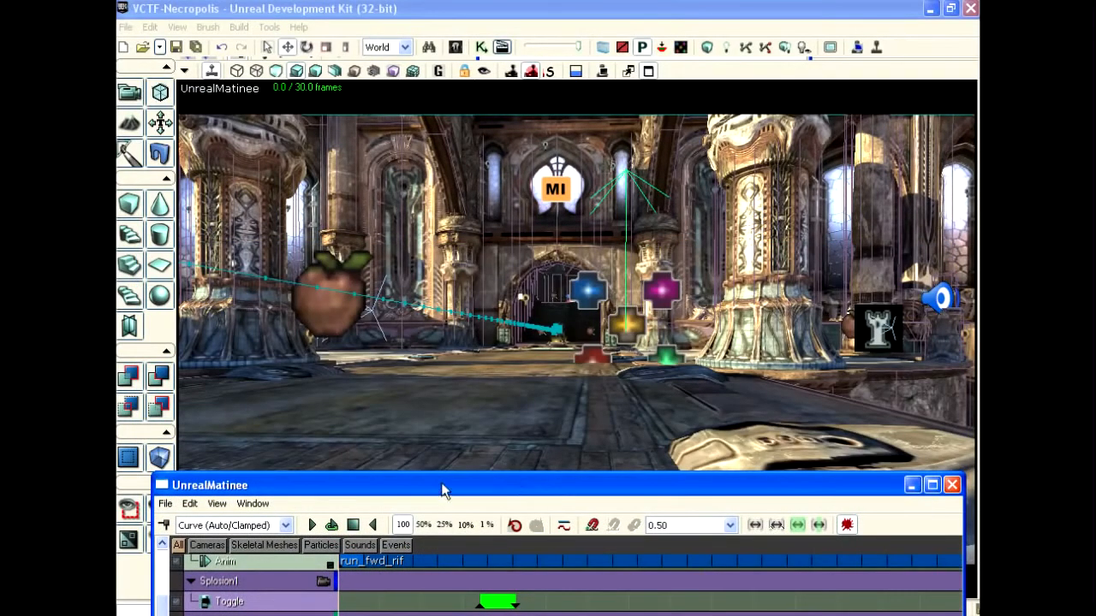
{"action": "left_click_drag", "start_coordinate": [443, 491], "coordinate": [460, 279]}
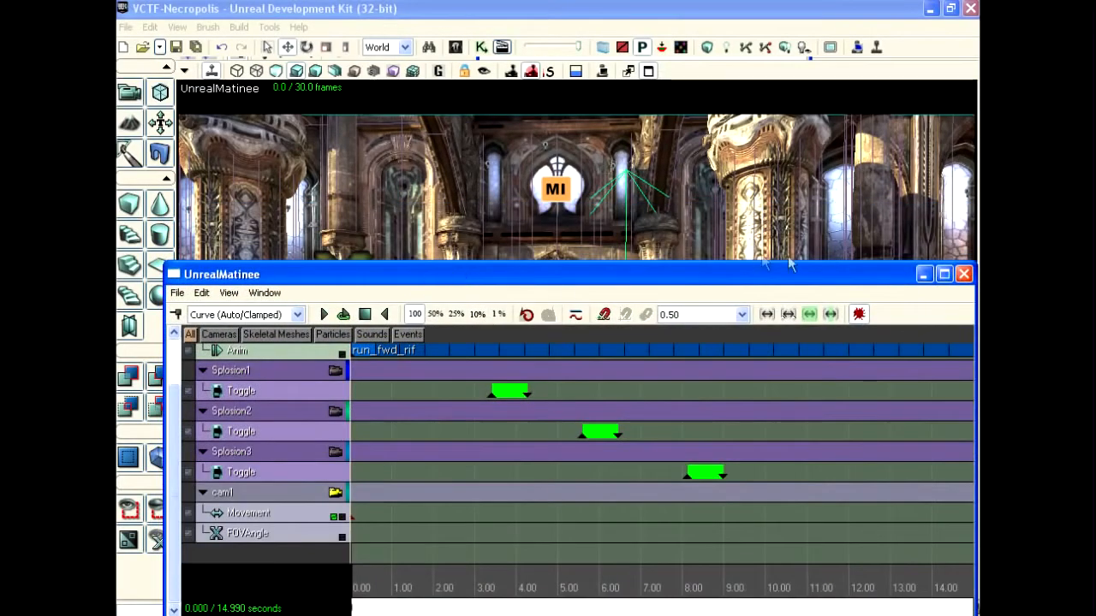
{"action": "left_click_drag", "start_coordinate": [778, 260], "coordinate": [739, 409]}
{"action": "left_click_drag", "start_coordinate": [577, 530], "coordinate": [576, 590]}
{"action": "left_click_drag", "start_coordinate": [152, 507], "coordinate": [155, 577]}
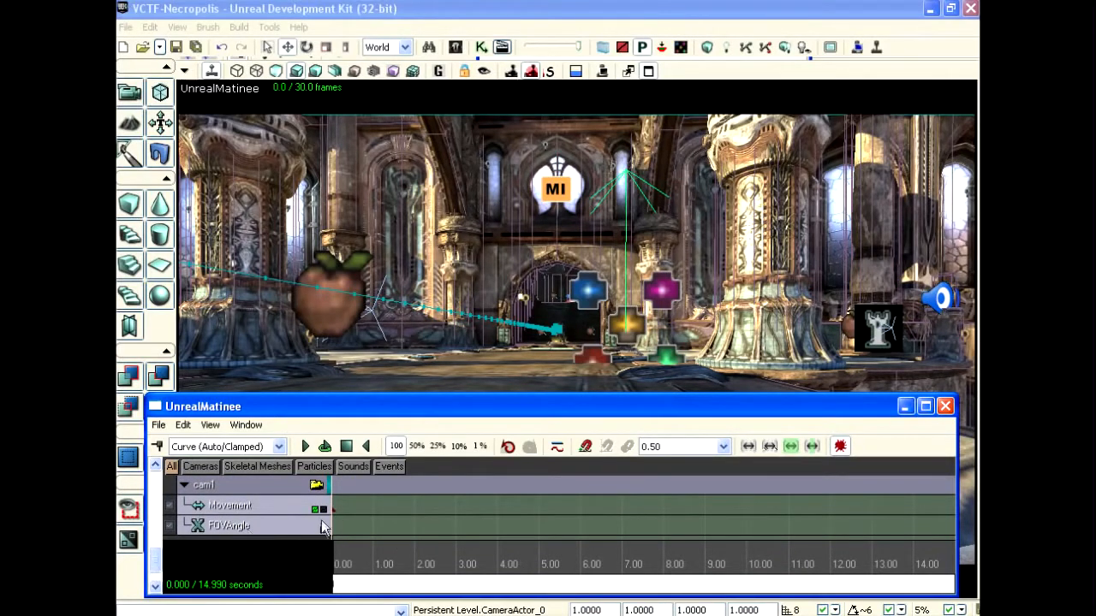
Step: Add a key at 0.00 seconds on cam1's FOVAngle track and set its value to 40
{"action": "left_click", "coordinate": [291, 530]}
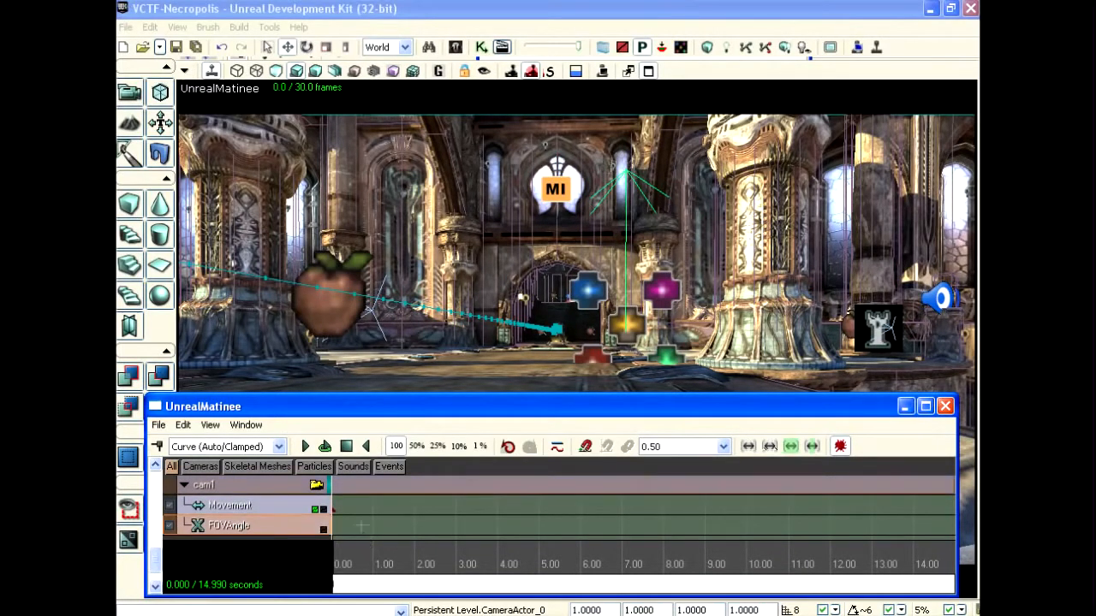
{"action": "key", "text": "Return"}
{"action": "right_click", "coordinate": [334, 523]}
{"action": "left_click", "coordinate": [371, 554]}
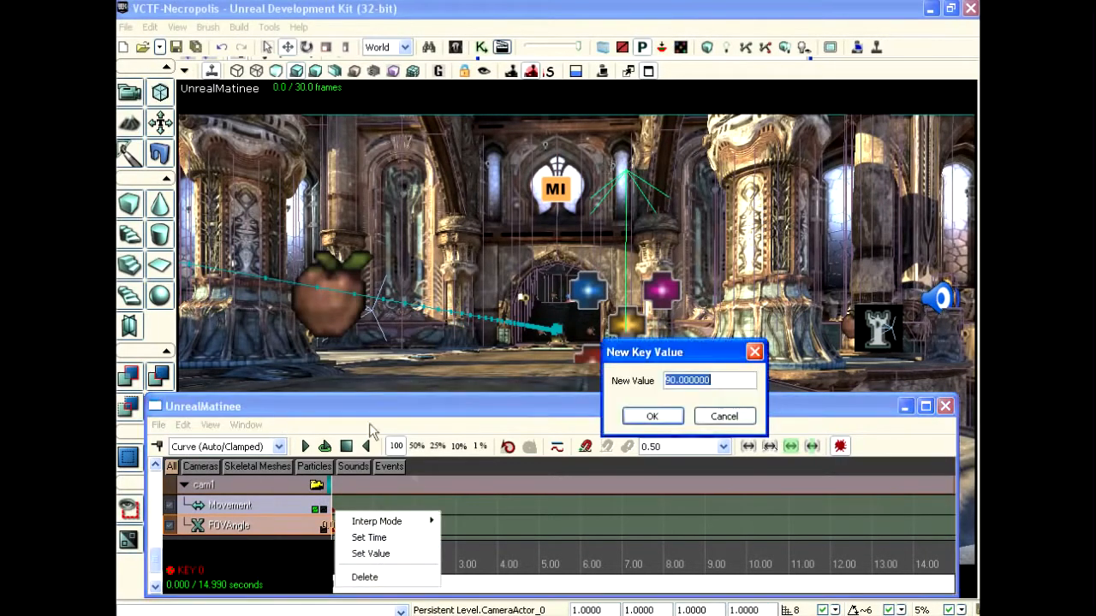
{"action": "type", "text": "40"}
{"action": "key", "text": "Return"}
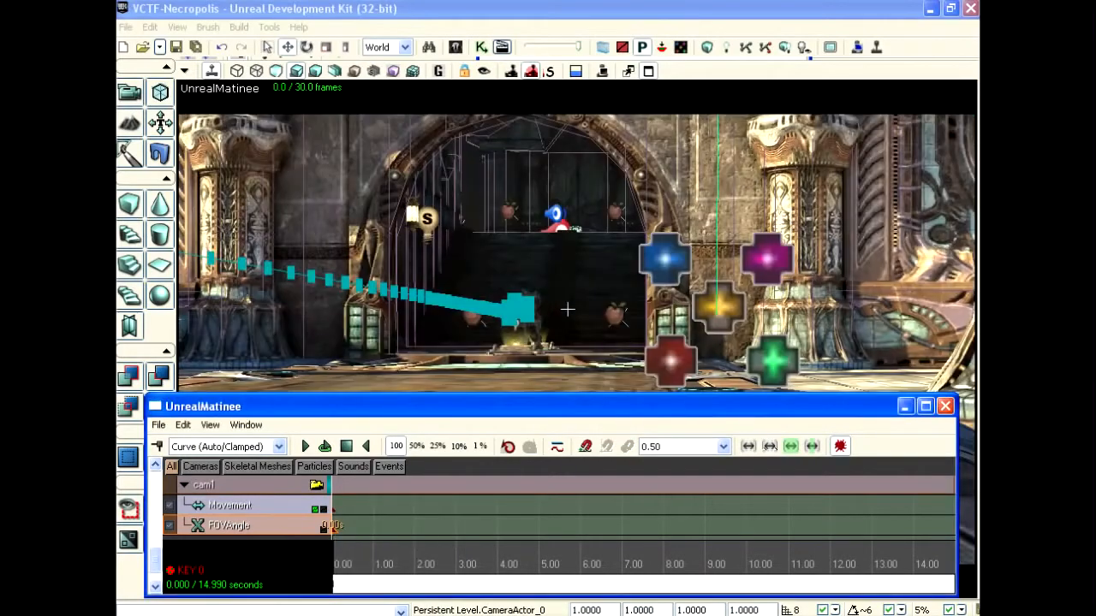
Step: Set the FOVAngle key at 0.00 seconds back to the wide default value of 90
{"action": "right_click_drag", "start_coordinate": [598, 234], "coordinate": [590, 277]}
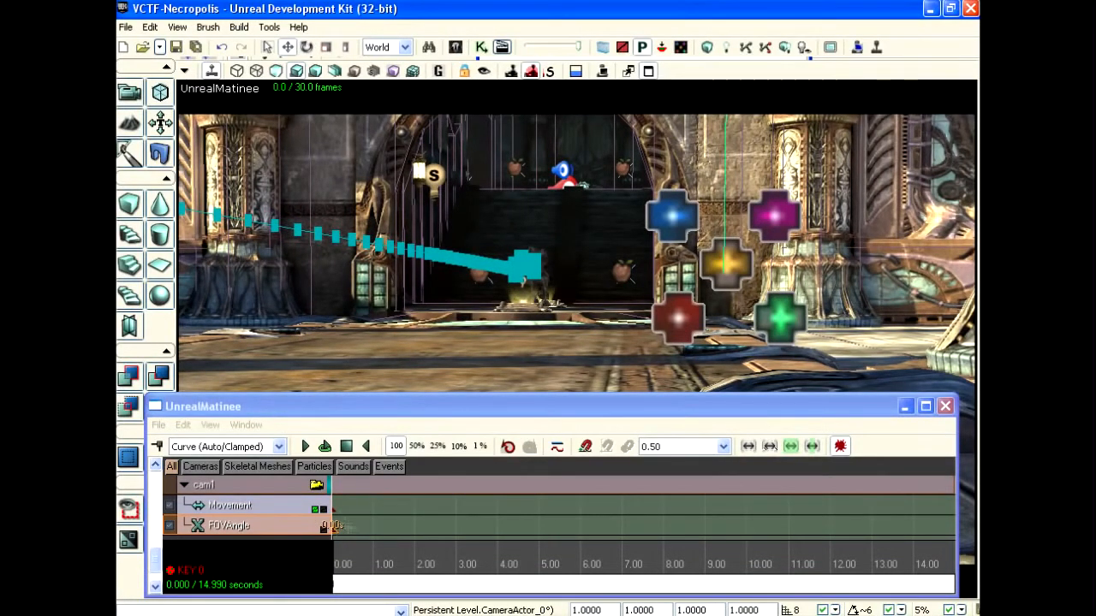
{"action": "mouse_move", "coordinate": [340, 567]}
{"action": "left_mouse_down"}
{"action": "mouse_move", "coordinate": [365, 567]}
{"action": "mouse_move", "coordinate": [342, 565]}
{"action": "left_mouse_up"}
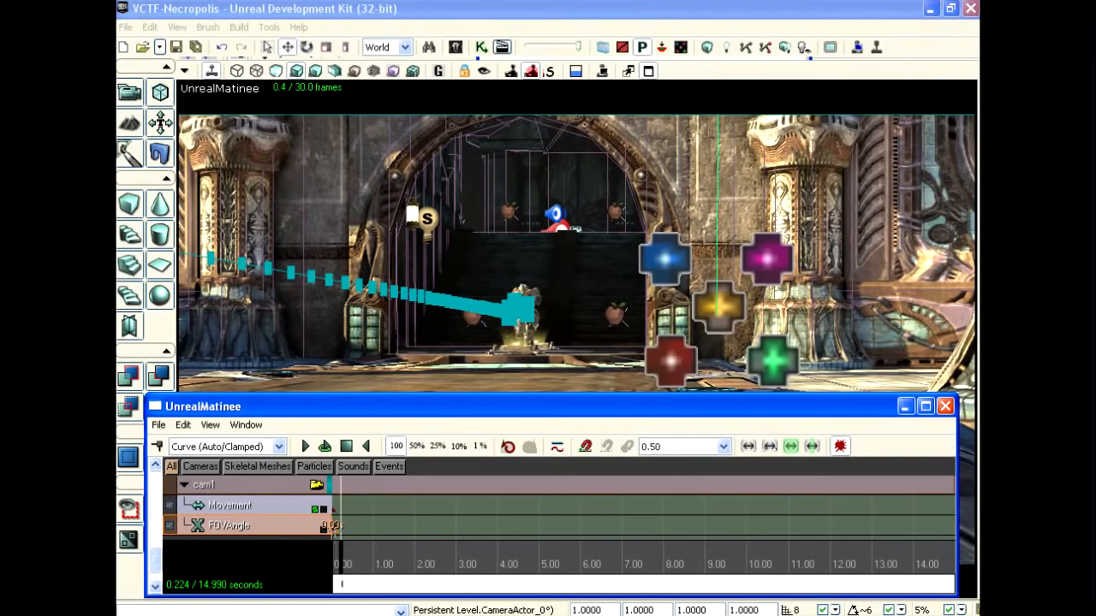
{"action": "right_click", "coordinate": [334, 525]}
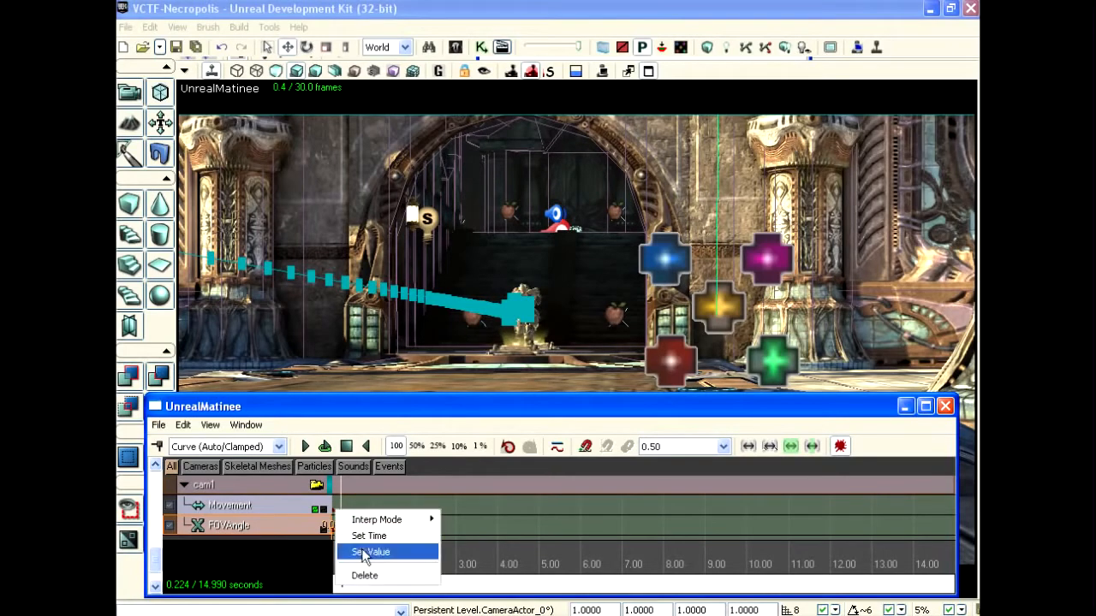
{"action": "left_click", "coordinate": [371, 552]}
{"action": "type", "text": "60"}
{"action": "key", "text": "Return"}
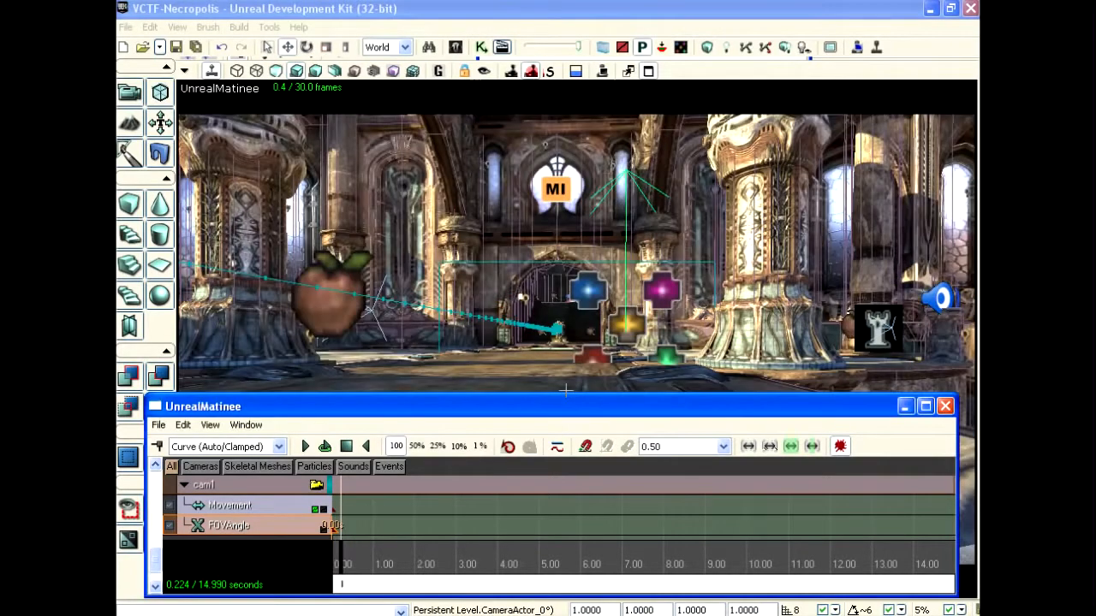
Step: Add a second FOVAngle key at about 1.53 seconds and set its value to 40 for a zoomed-in view
{"action": "left_click_drag", "start_coordinate": [343, 563], "coordinate": [396, 563]}
{"action": "left_click", "coordinate": [250, 524]}
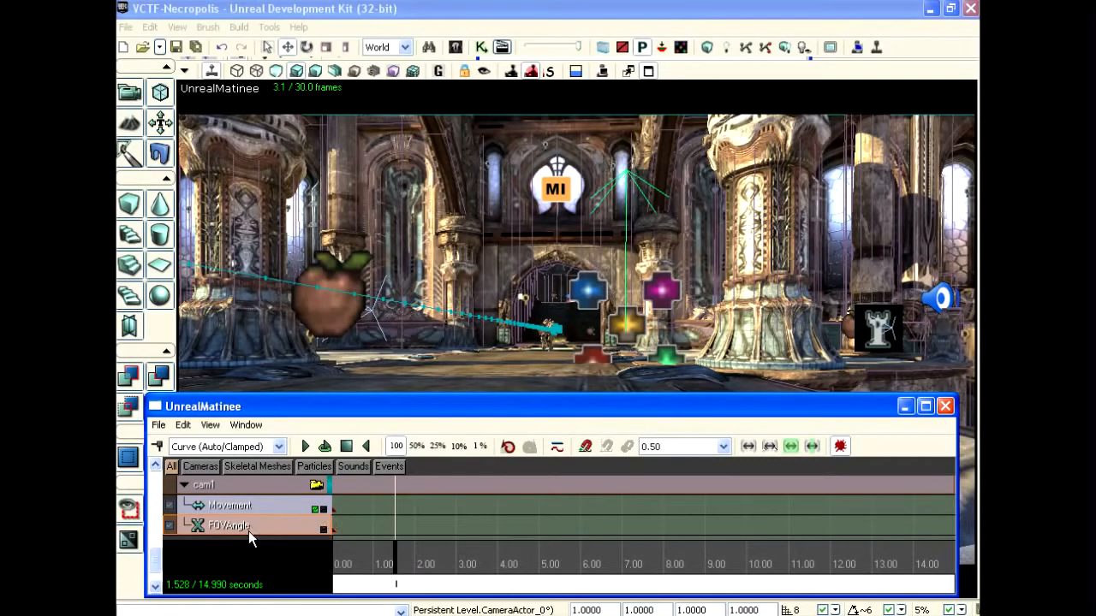
{"action": "key", "text": "Return"}
{"action": "right_click", "coordinate": [395, 525]}
{"action": "left_click", "coordinate": [428, 550]}
{"action": "type", "text": "60"}
{"action": "key", "text": "Return"}
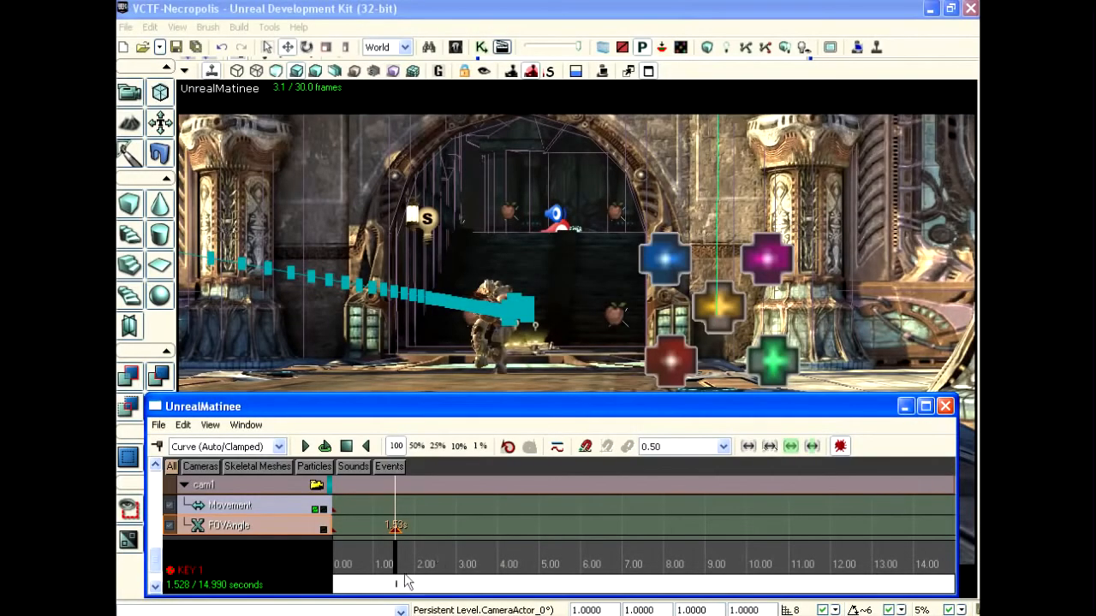
Step: Add a Movement key to cam1 at 3.99 seconds and reposition the camera to frame the running character before the doorway
{"action": "left_click_drag", "start_coordinate": [391, 568], "coordinate": [499, 538]}
{"action": "left_click", "coordinate": [279, 505]}
{"action": "key", "text": "Return"}
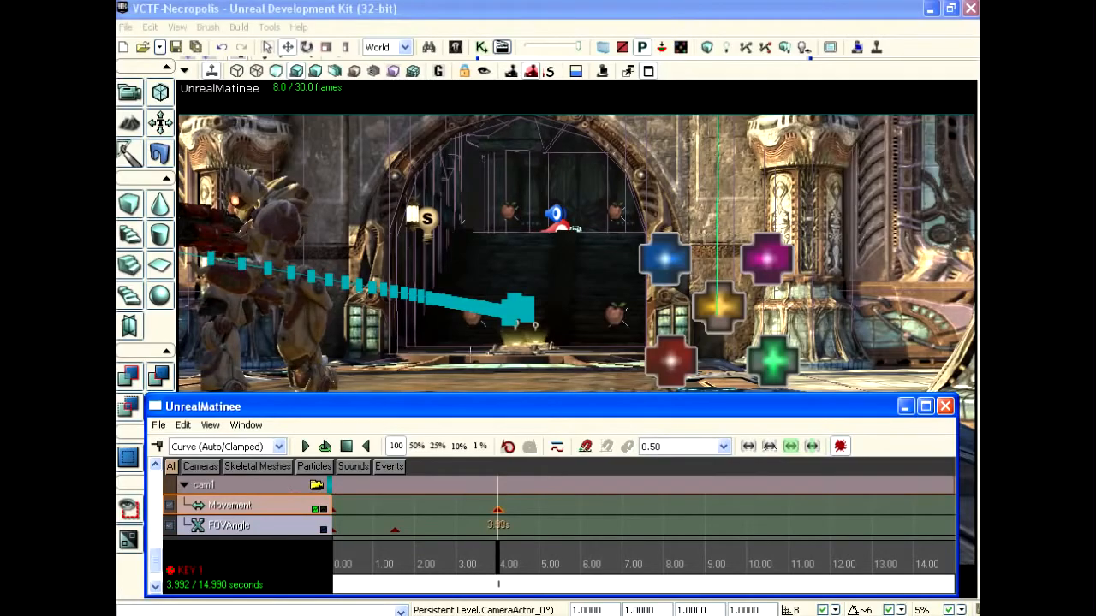
{"action": "middle_click_drag", "start_coordinate": [576, 256], "coordinate": [643, 257]}
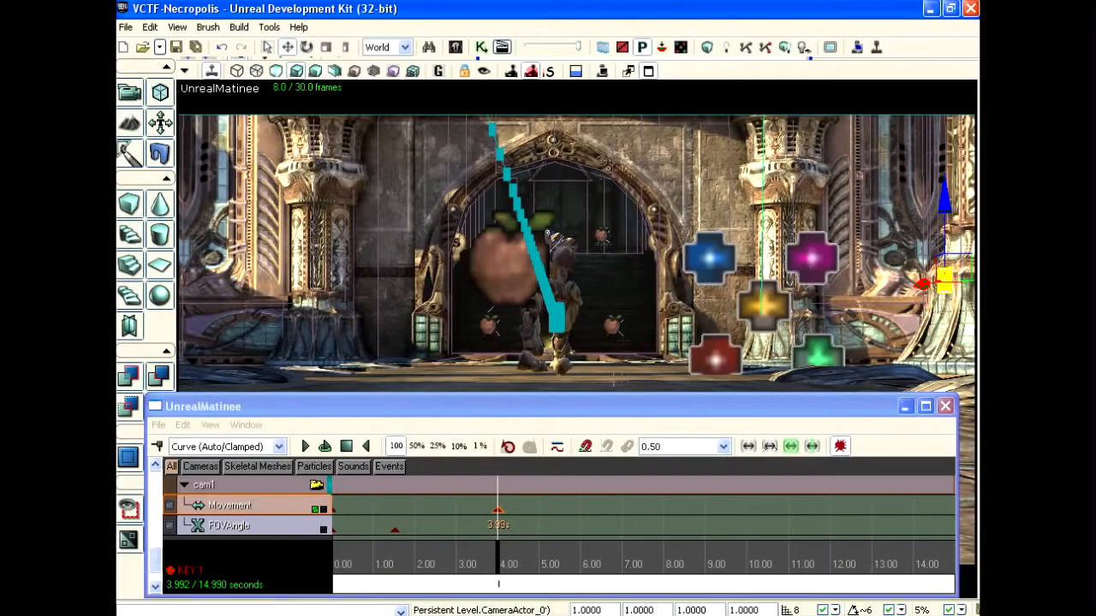
Step: Advance the Matinee time position to about 5.3 seconds
{"action": "left_click", "coordinate": [496, 571]}
{"action": "left_click_drag", "start_coordinate": [496, 572], "coordinate": [553, 557]}
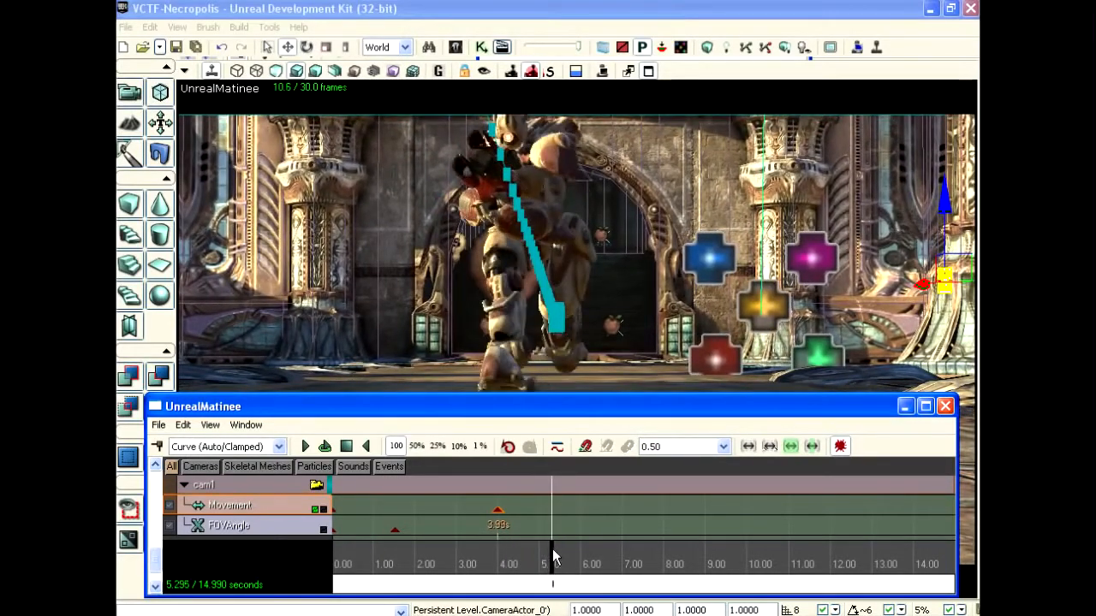